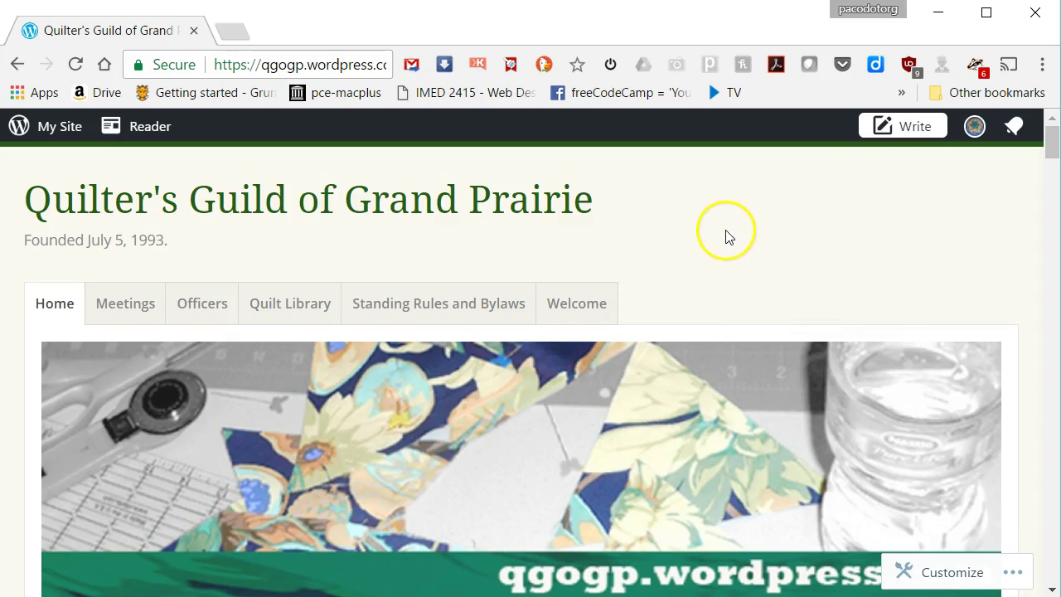
Scroll the guild post down to the May Block of the Month note and its 'Download PDF file here' link
{"action": "scroll", "coordinate": [699, 268], "scroll_direction": "down", "scroll_amount": 4}
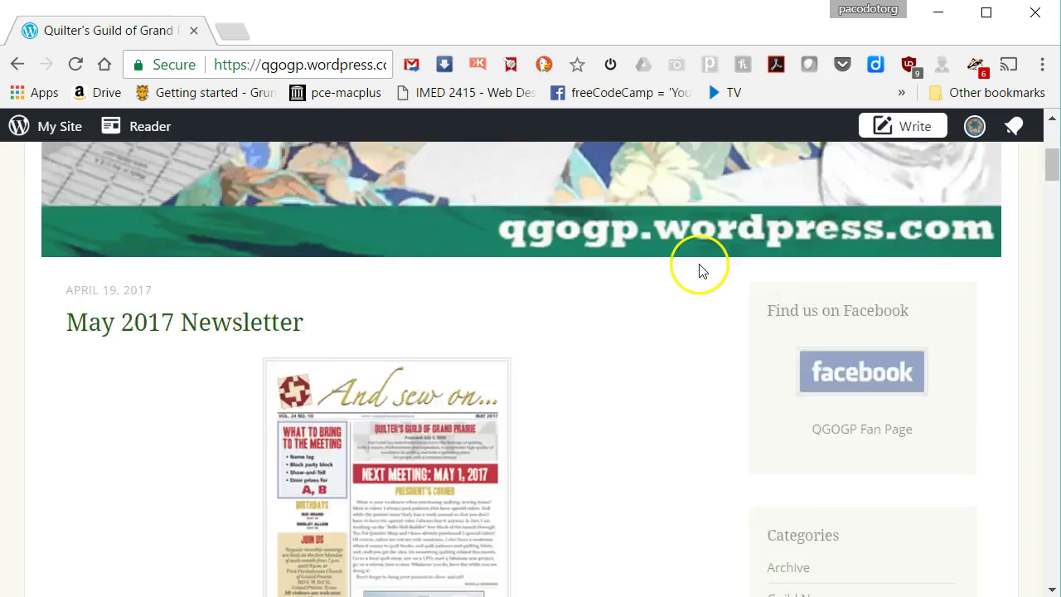
{"action": "scroll", "coordinate": [699, 268], "scroll_direction": "down", "scroll_amount": 4}
{"action": "scroll", "coordinate": [702, 271], "scroll_direction": "down", "scroll_amount": 4}
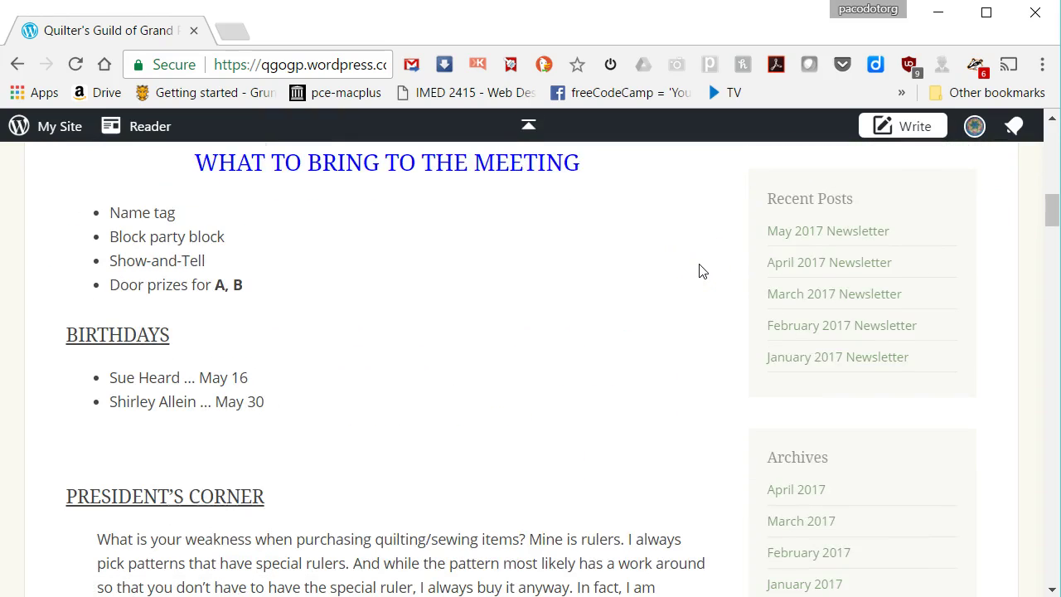
{"action": "scroll", "coordinate": [610, 322], "scroll_direction": "down", "scroll_amount": 2}
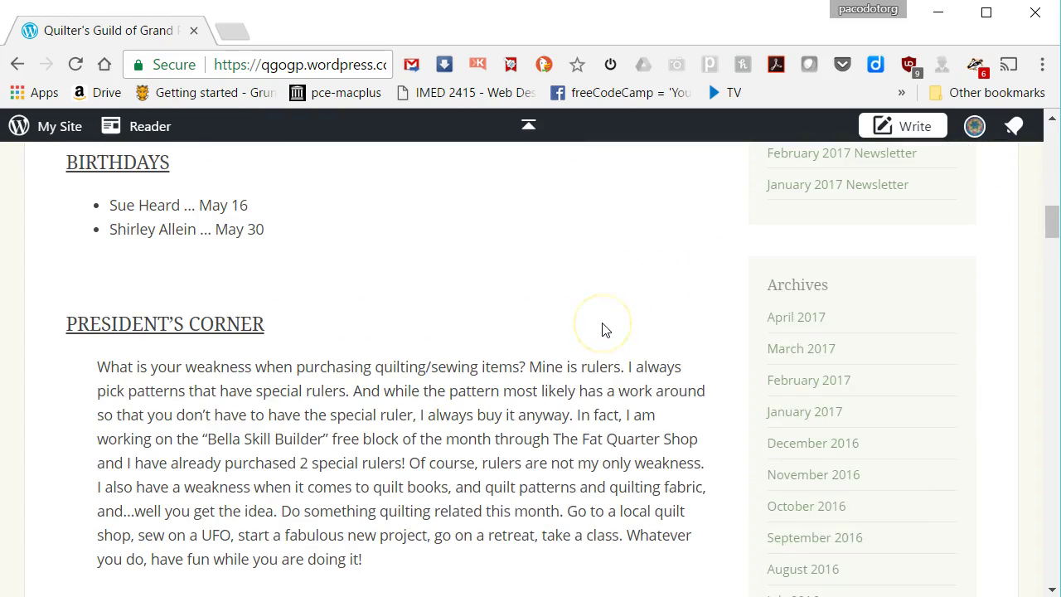
{"action": "scroll", "coordinate": [604, 329], "scroll_direction": "down", "scroll_amount": 9}
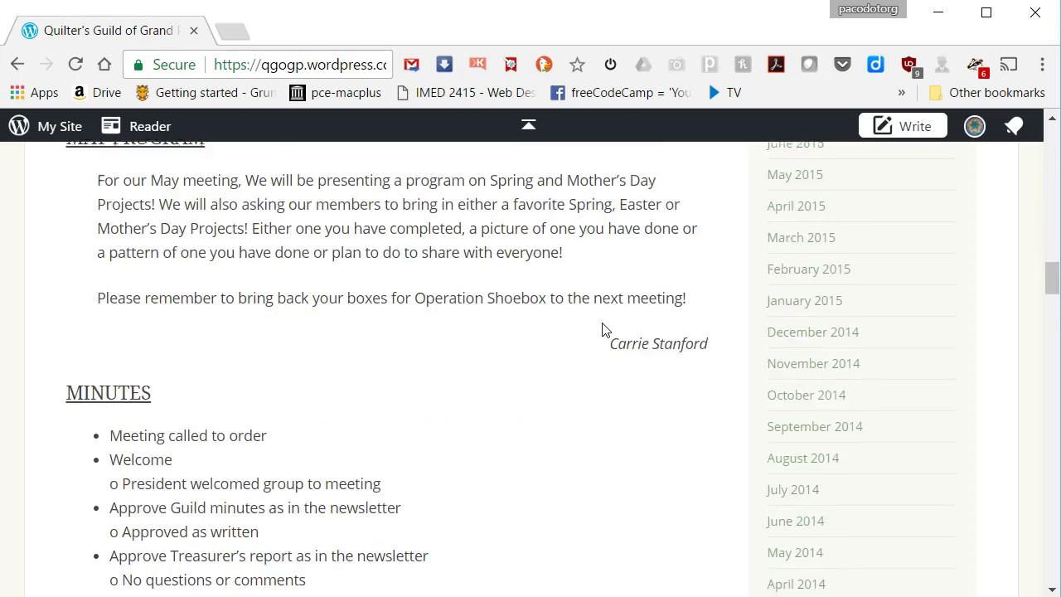
{"action": "scroll", "coordinate": [604, 329], "scroll_direction": "down", "scroll_amount": 20}
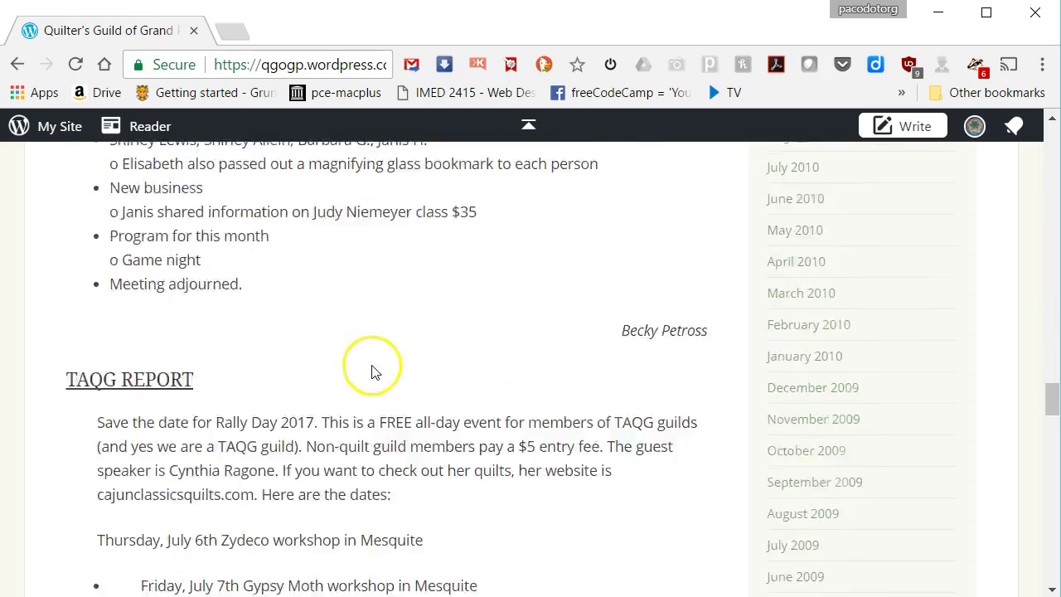
{"action": "scroll", "coordinate": [373, 371], "scroll_direction": "down", "scroll_amount": 11}
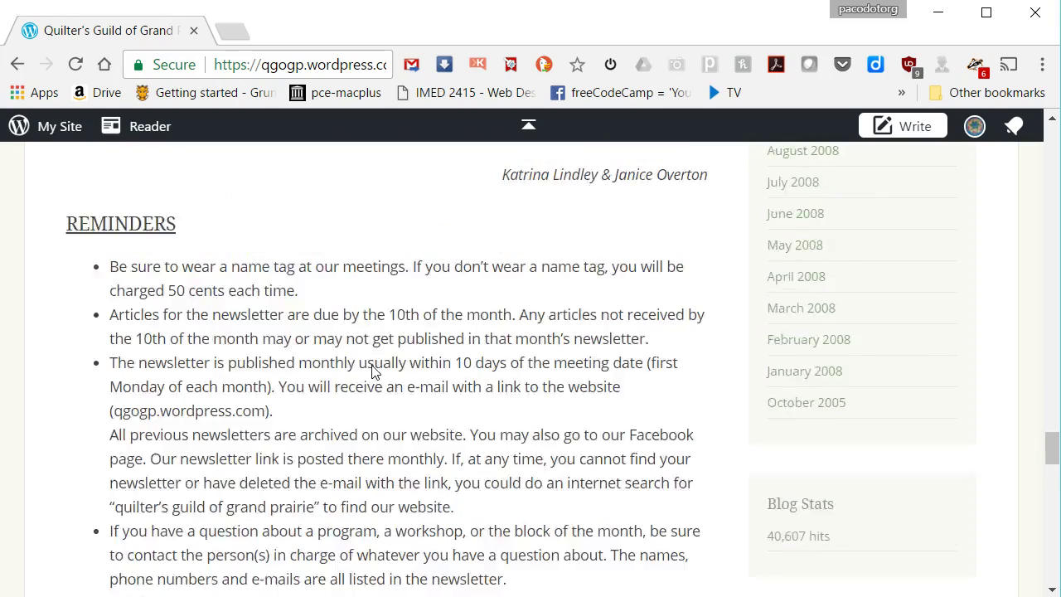
{"action": "scroll", "coordinate": [372, 370], "scroll_direction": "down", "scroll_amount": 18}
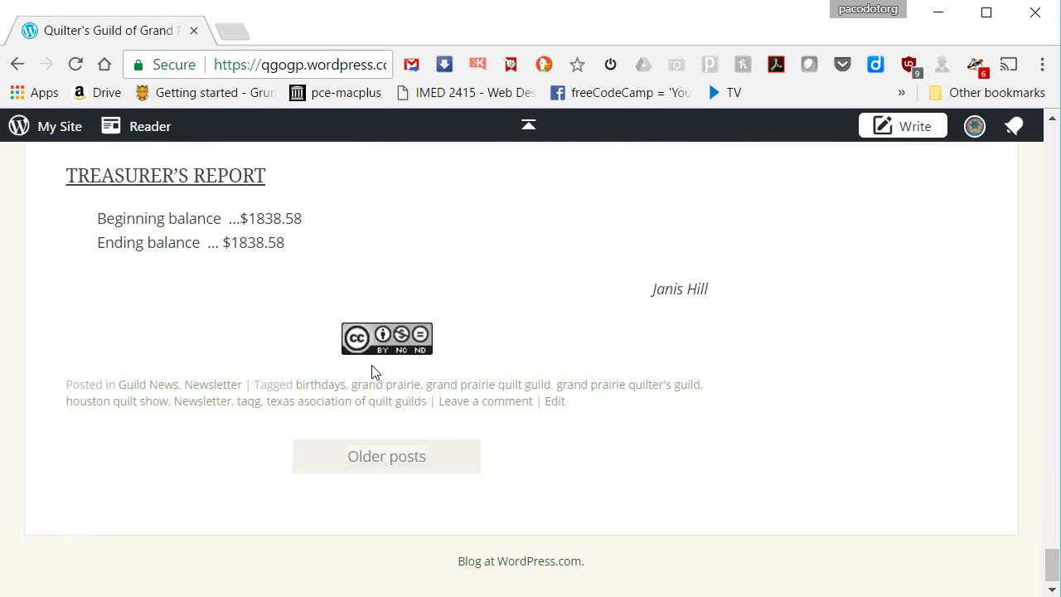
{"action": "scroll", "coordinate": [372, 370], "scroll_direction": "up", "scroll_amount": 15}
{"action": "scroll", "coordinate": [372, 370], "scroll_direction": "down", "scroll_amount": 4}
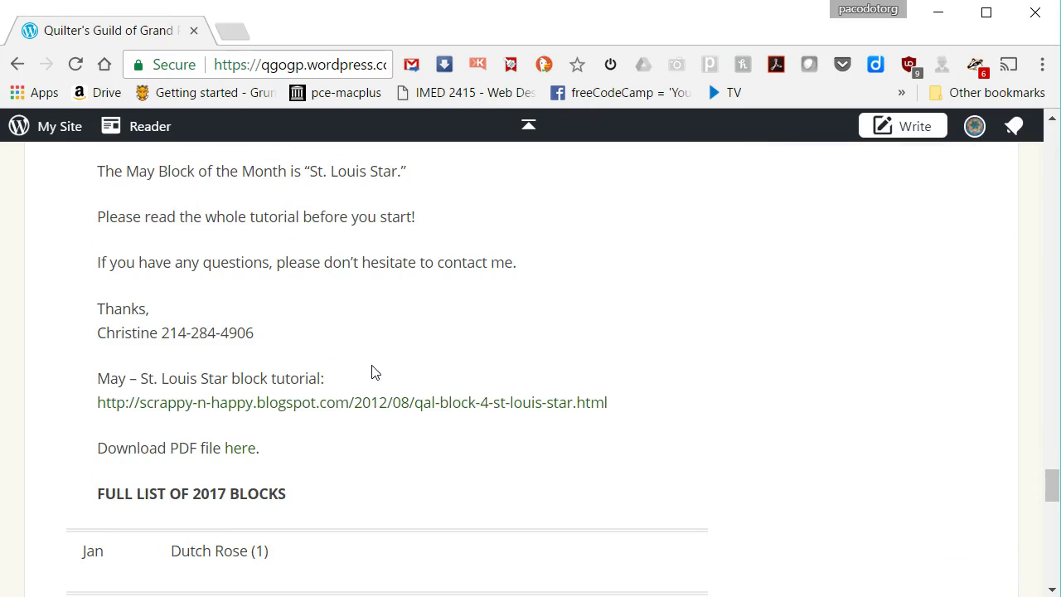
Follow the 'here' link to open St Louis Star Foundation Pattern.pdf in Box in a new tab
{"action": "left_click", "coordinate": [350, 379]}
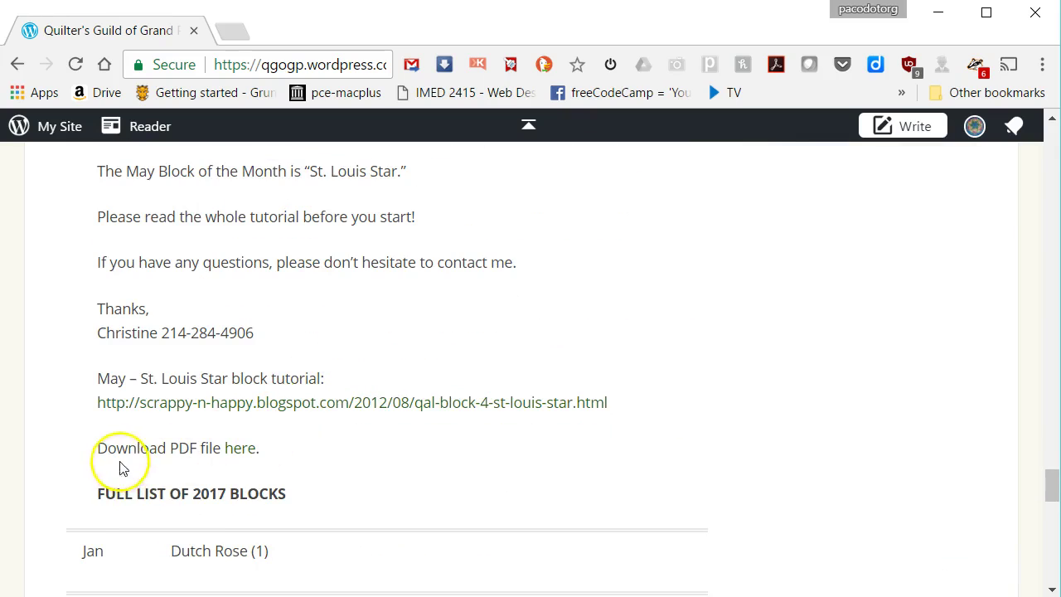
{"action": "left_click", "coordinate": [246, 455]}
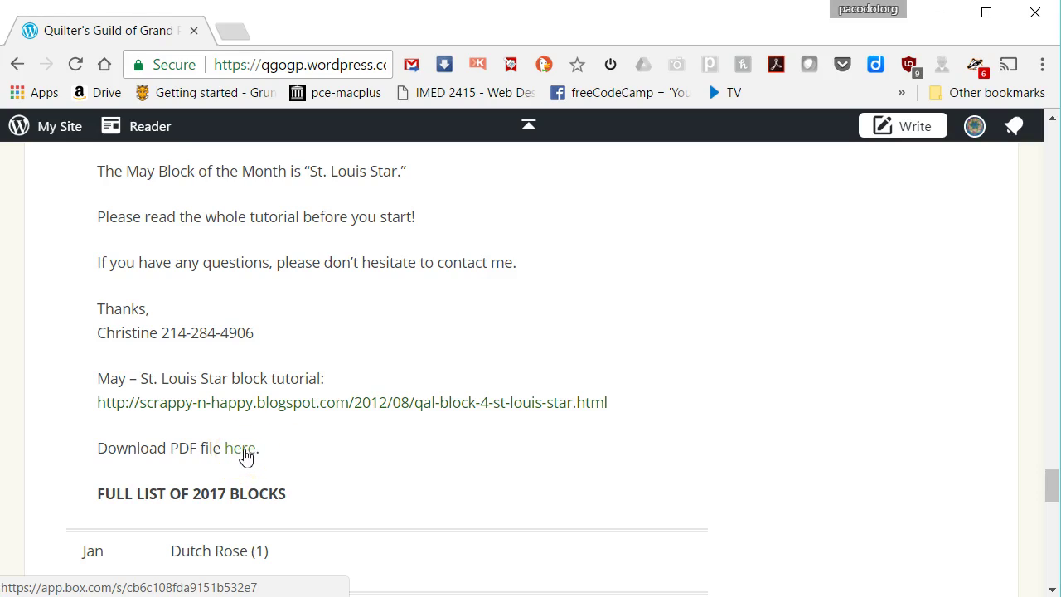
{"action": "left_click", "coordinate": [241, 449]}
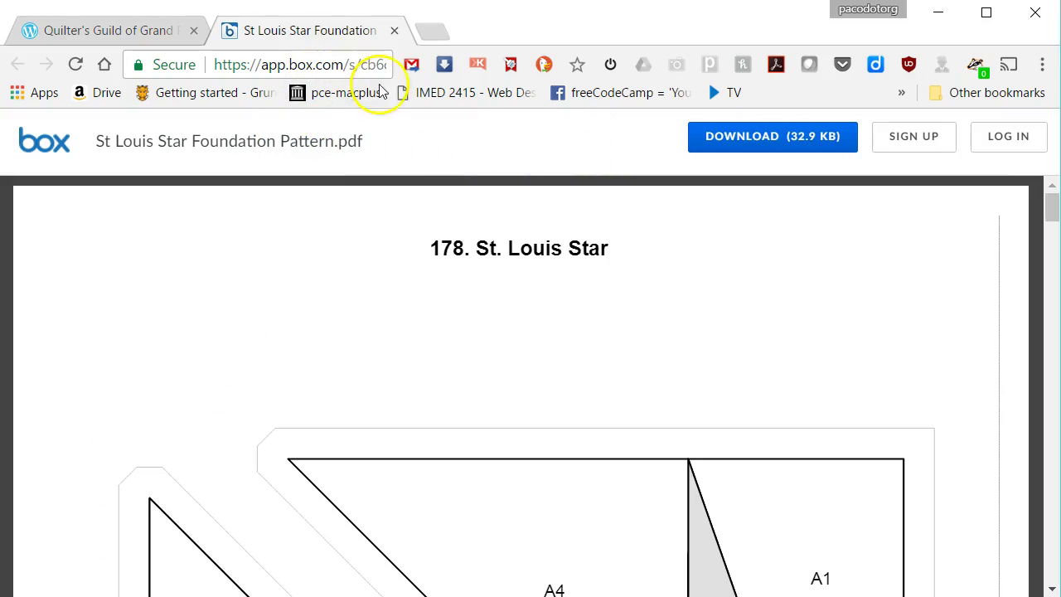
Download St Louis Star Foundation Pattern.pdf from Box into the Downloads folder
{"action": "left_click", "coordinate": [840, 142]}
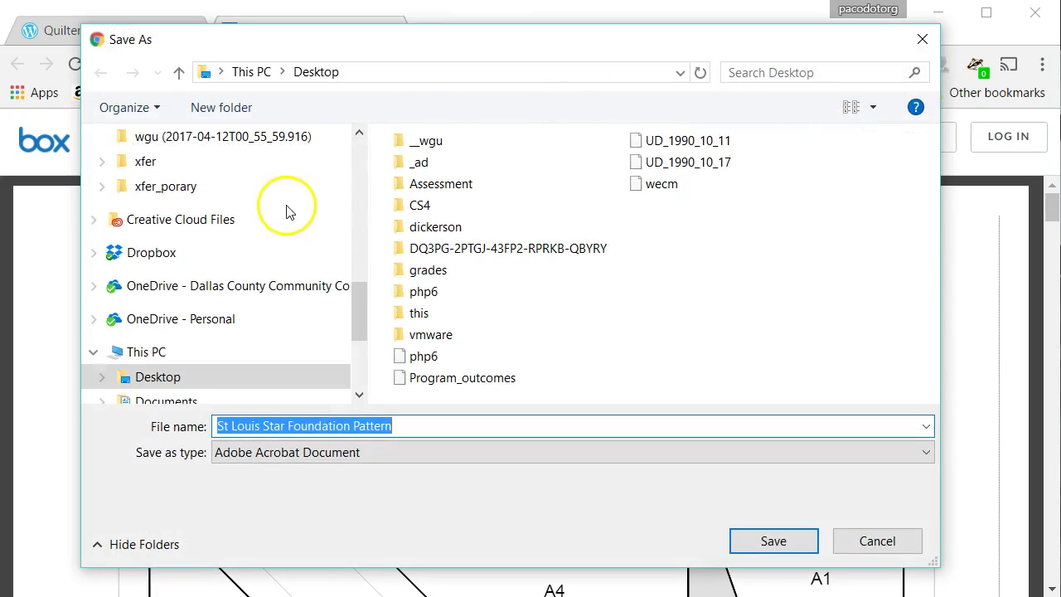
{"action": "left_click_drag", "start_coordinate": [353, 305], "coordinate": [332, 158]}
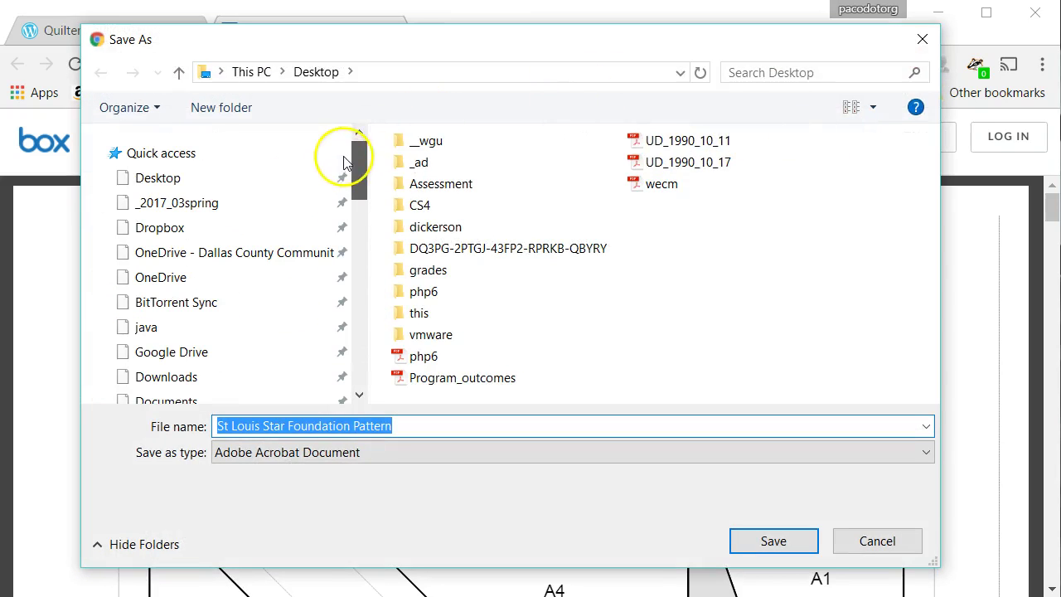
{"action": "left_click", "coordinate": [184, 378]}
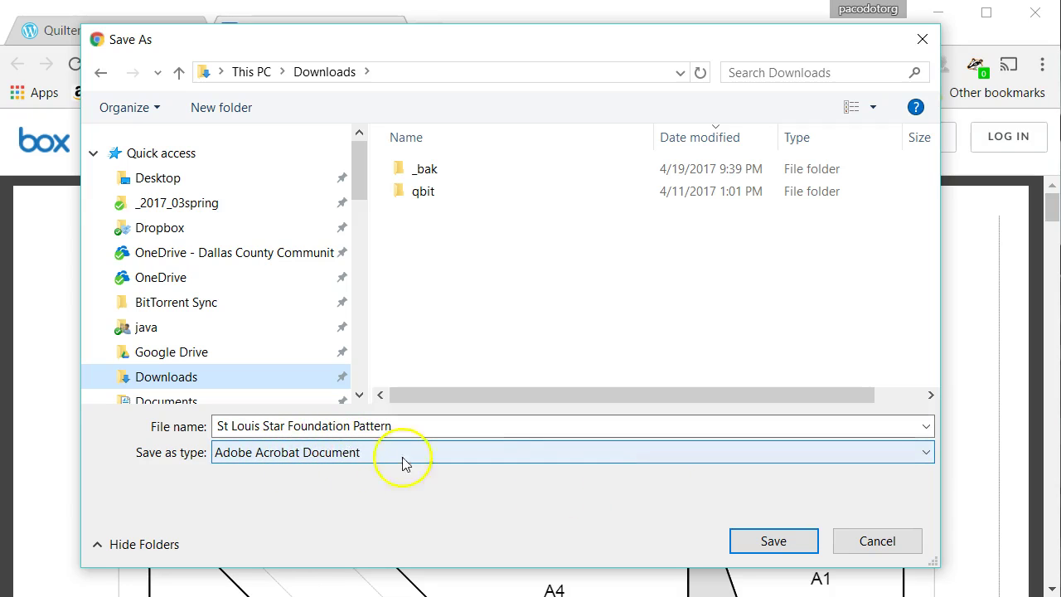
{"action": "left_click", "coordinate": [776, 540]}
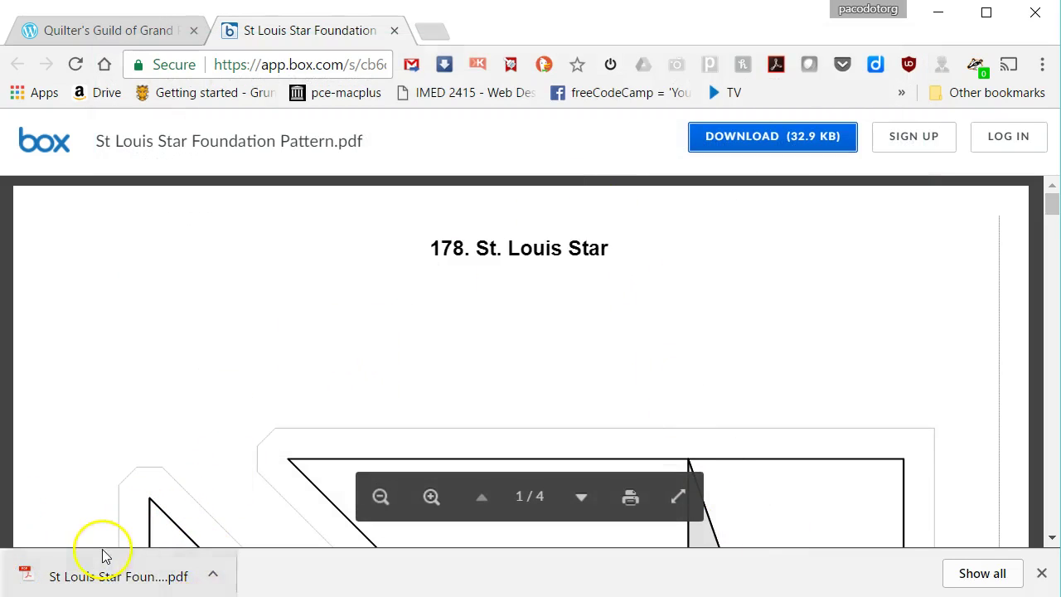
Show the downloaded pattern PDF in its Downloads folder and open it in Acrobat
{"action": "left_click", "coordinate": [213, 577]}
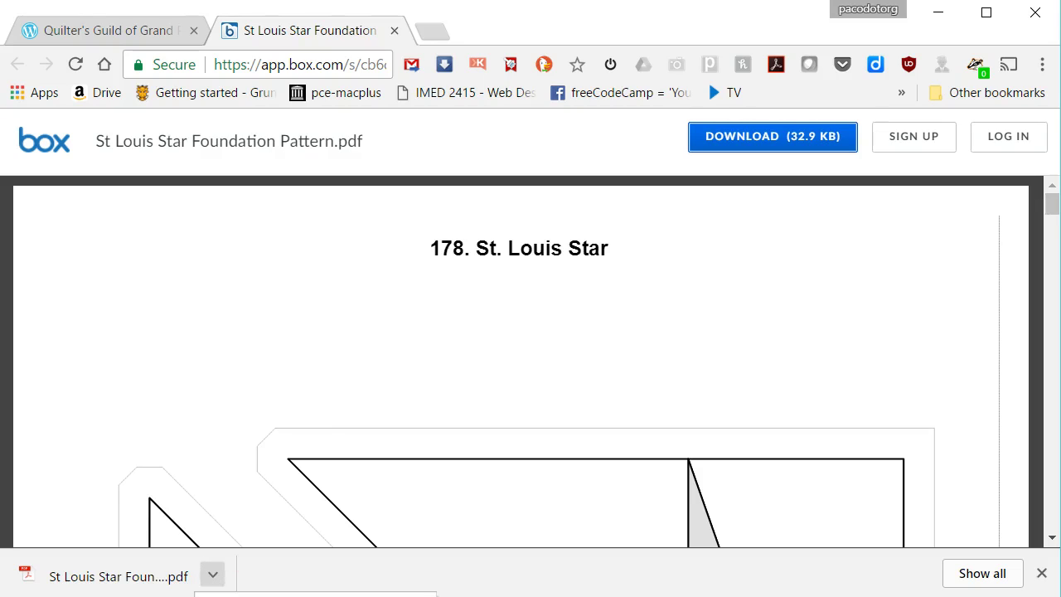
{"action": "left_click", "coordinate": [316, 594]}
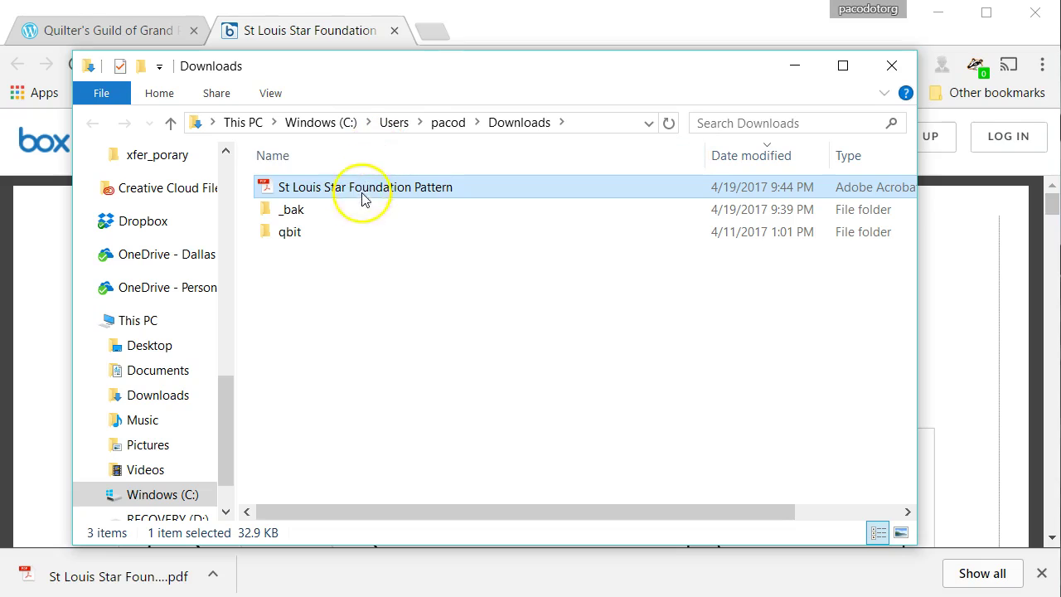
{"action": "double_click", "coordinate": [282, 189]}
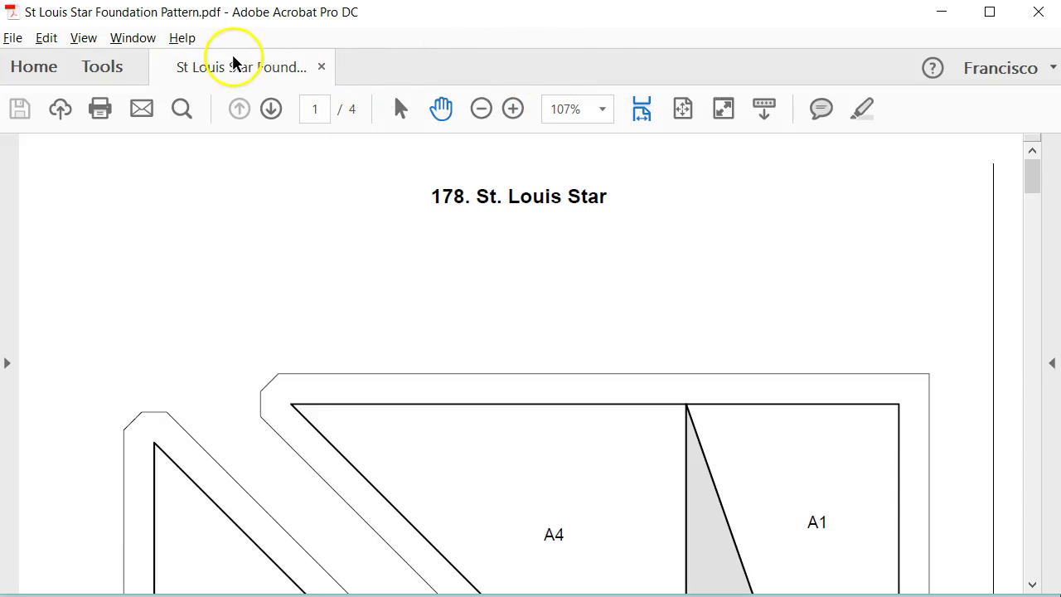
{"action": "scroll", "coordinate": [544, 372], "scroll_direction": "down", "scroll_amount": 10}
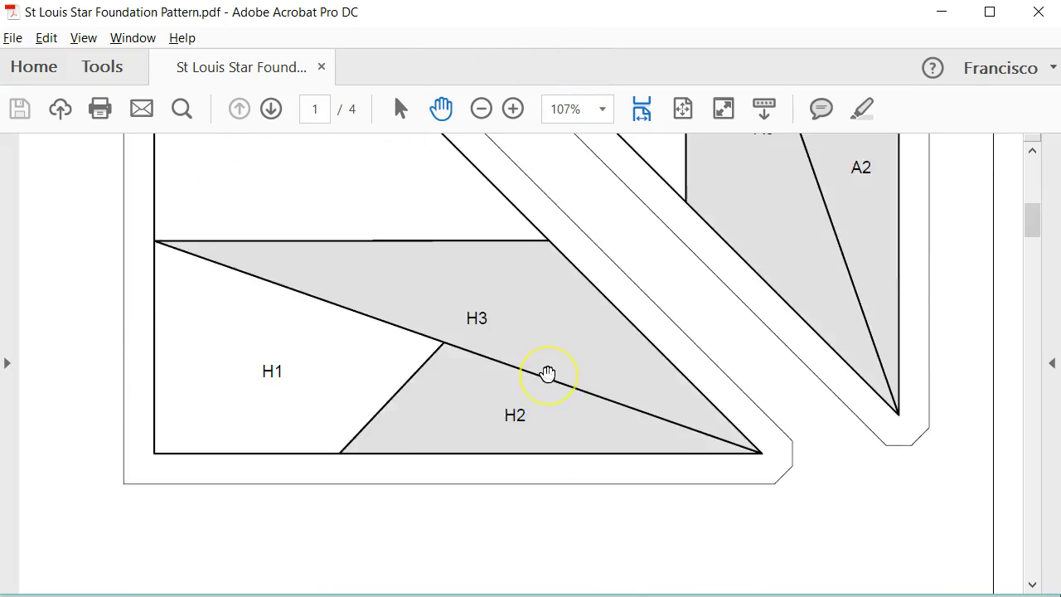
{"action": "scroll", "coordinate": [547, 374], "scroll_direction": "up", "scroll_amount": 5}
{"action": "left_click", "coordinate": [680, 109]}
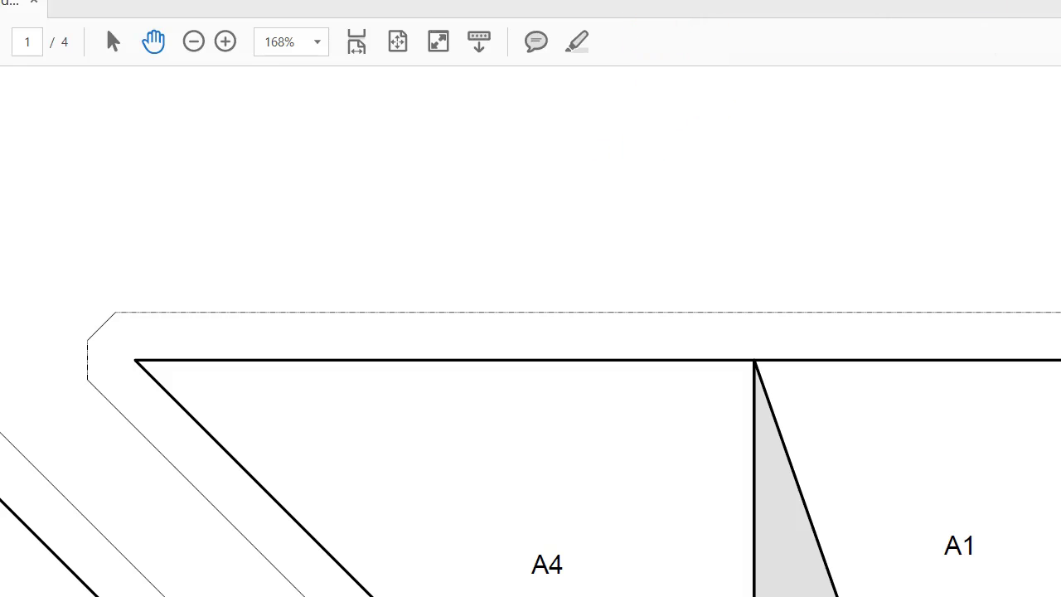
{"action": "key", "text": "Escape"}
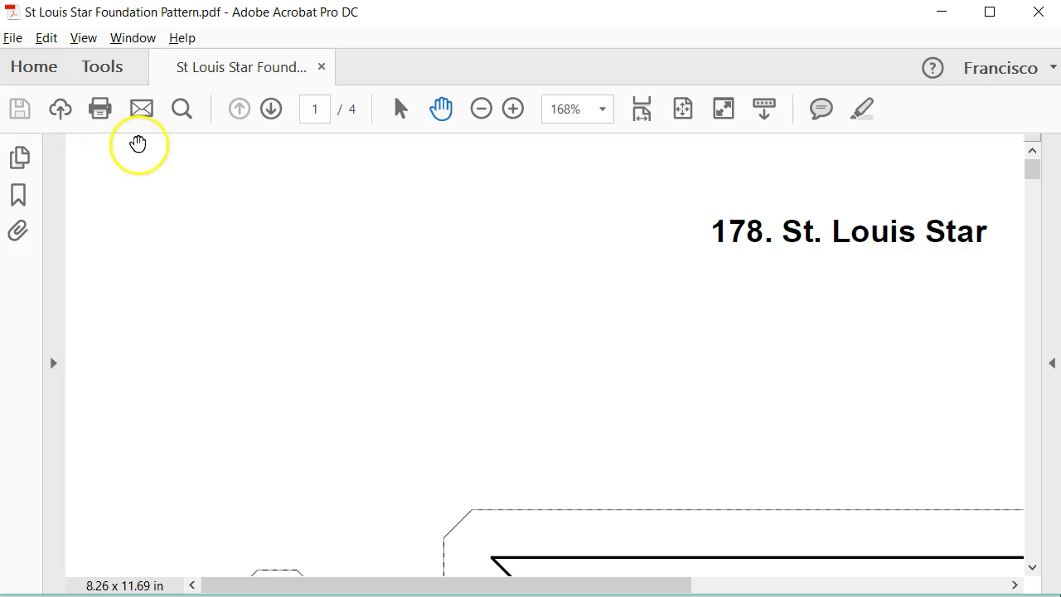
Open Acrobat's Print dialog for the pattern from the File menu, set to Actual size
{"action": "left_click", "coordinate": [14, 38]}
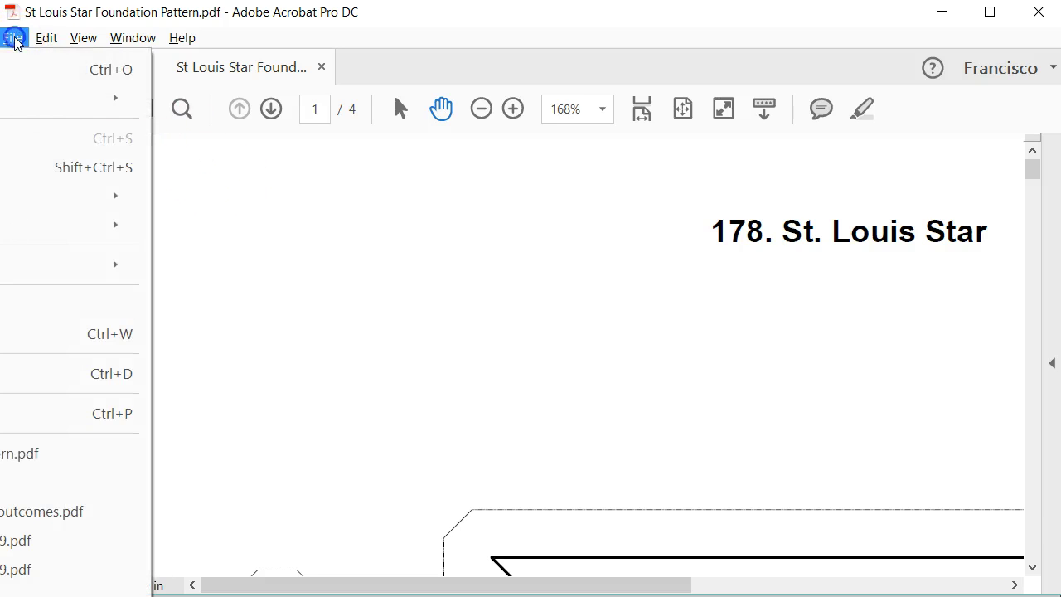
{"action": "left_click", "coordinate": [106, 421]}
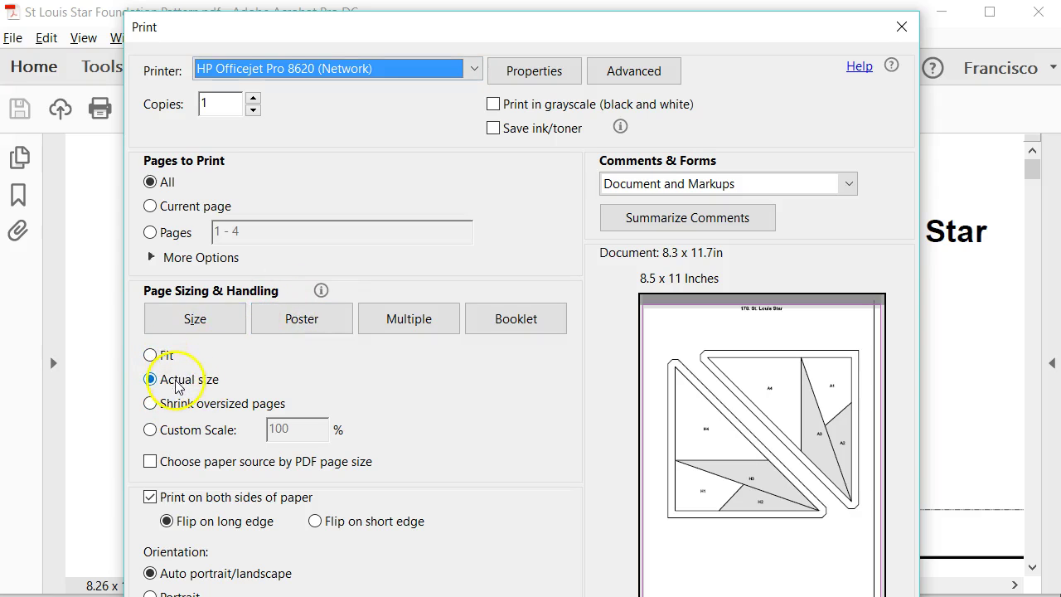
Try Fit, Shrink oversized pages and Custom Scale 100%, then settle on Actual size sizing
{"action": "left_click", "coordinate": [191, 383]}
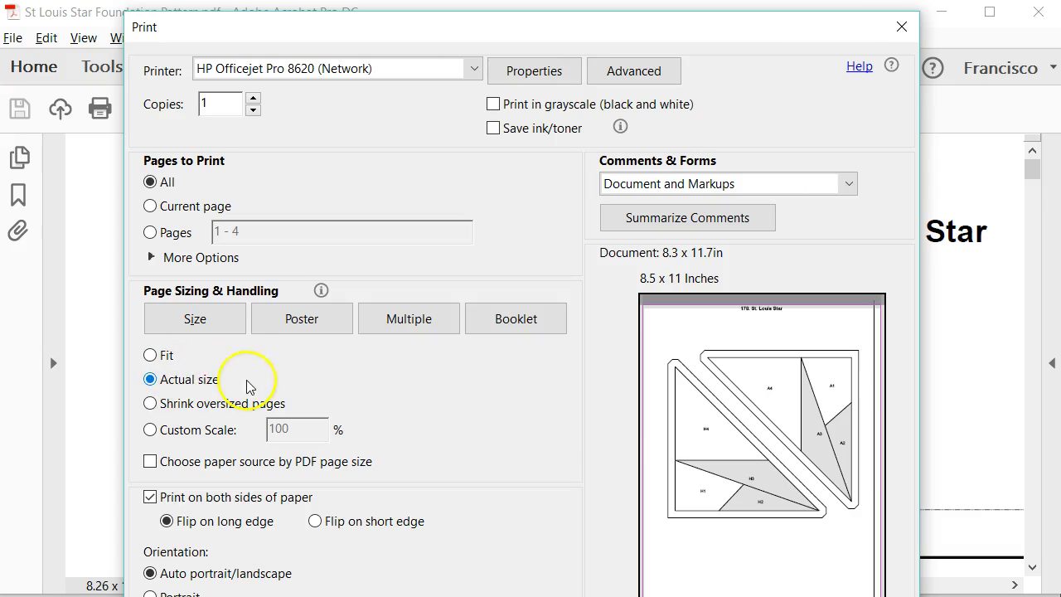
{"action": "left_click", "coordinate": [166, 367]}
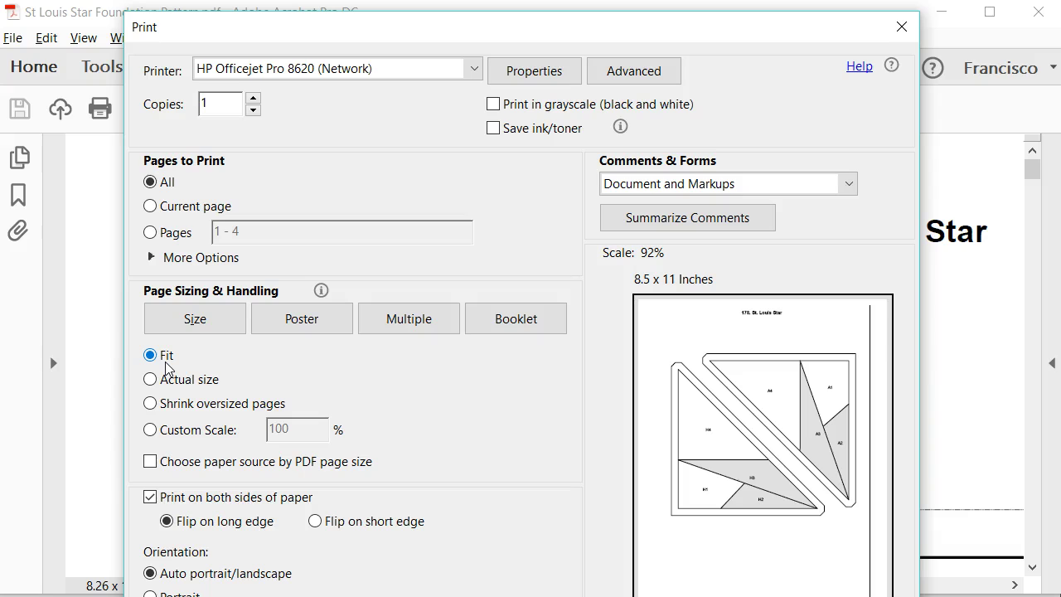
{"action": "left_click", "coordinate": [181, 404]}
{"action": "left_click", "coordinate": [199, 433]}
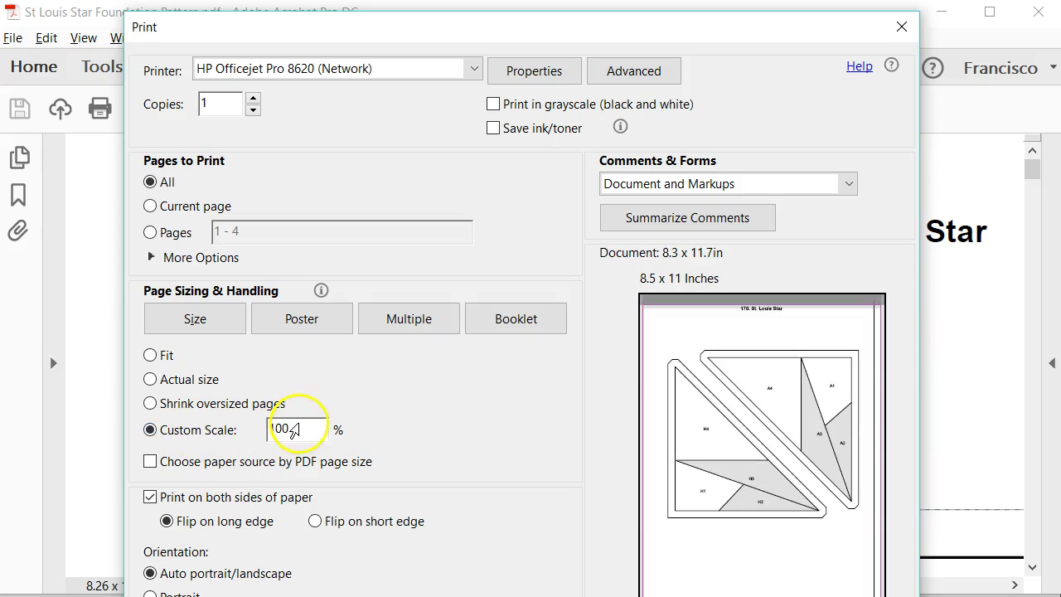
{"action": "left_click", "coordinate": [193, 427]}
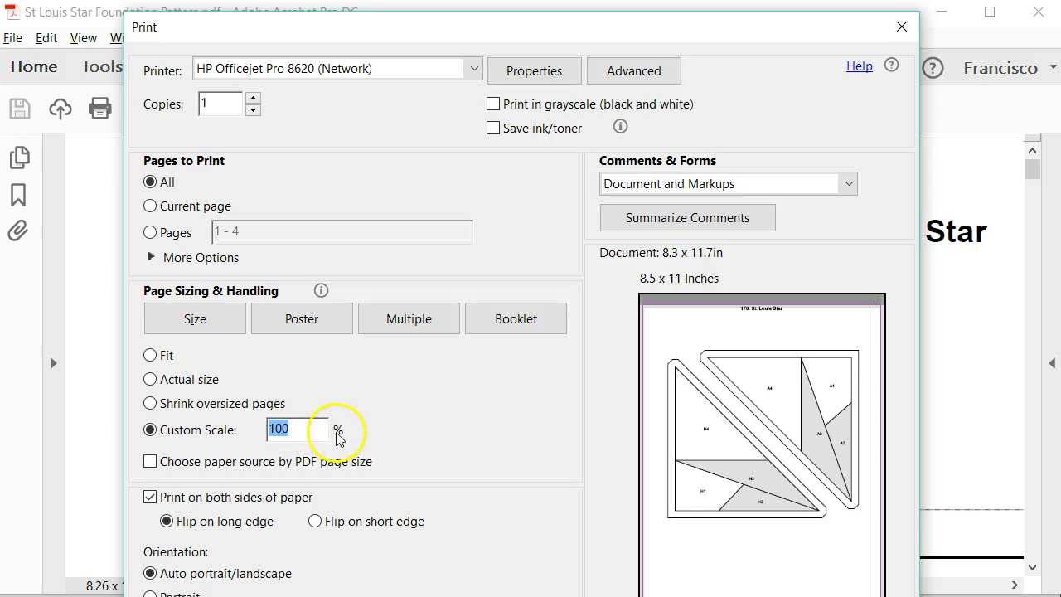
{"action": "left_click", "coordinate": [183, 382]}
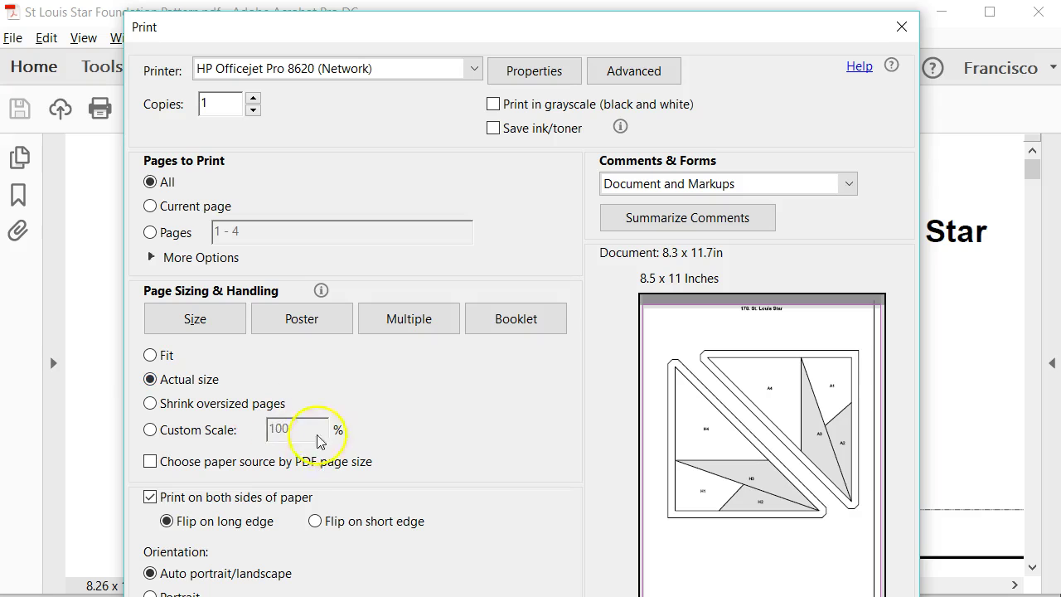
{"action": "left_click_drag", "start_coordinate": [644, 38], "coordinate": [477, 15]}
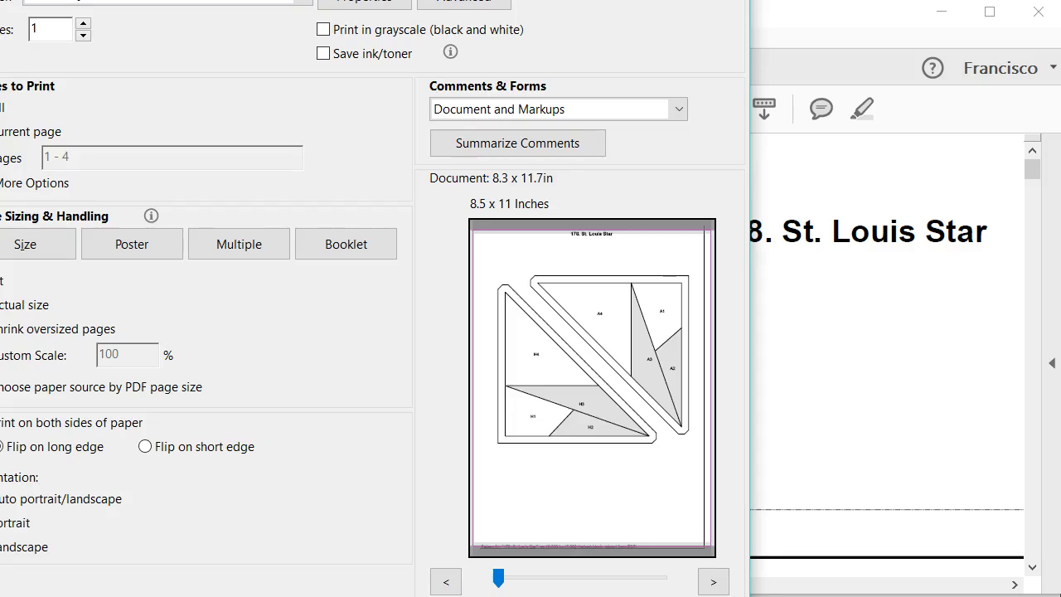
Cancel the Print dialog and close Acrobat and the Downloads folder window
{"action": "key", "text": "Escape"}
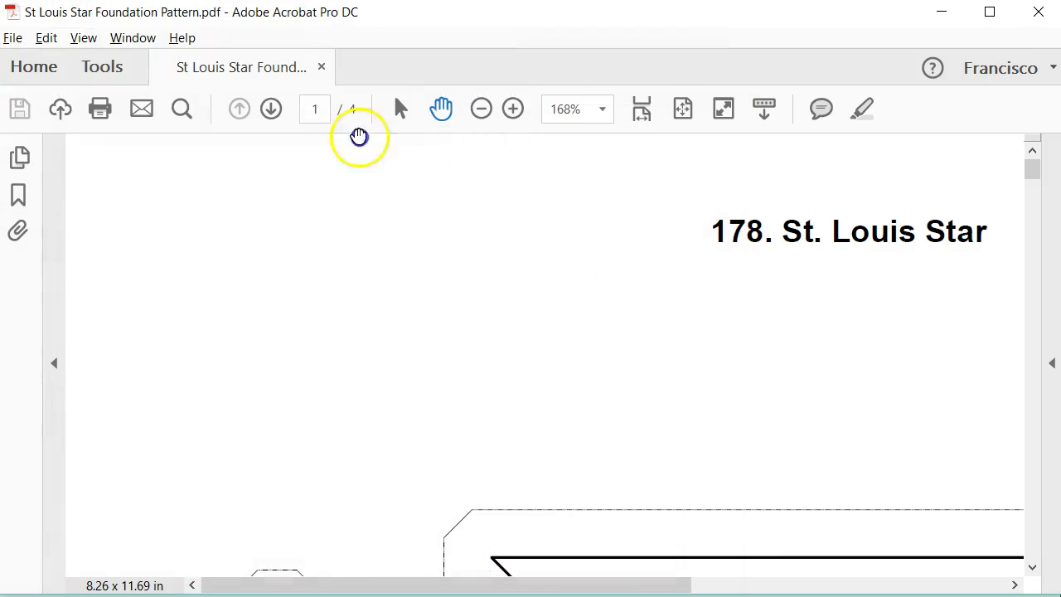
{"action": "left_click", "coordinate": [1049, 16]}
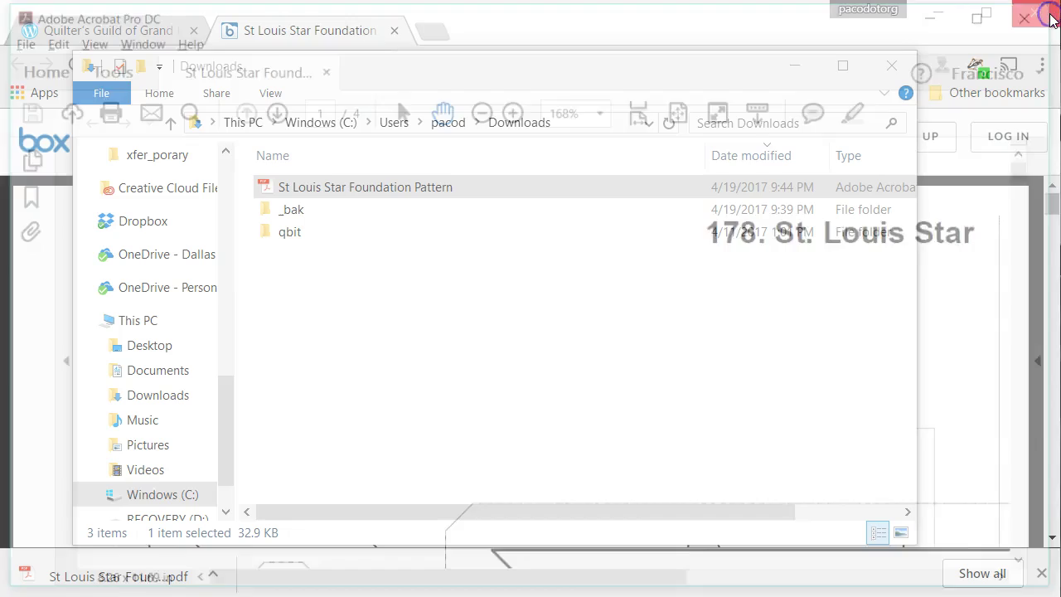
{"action": "left_click", "coordinate": [902, 66]}
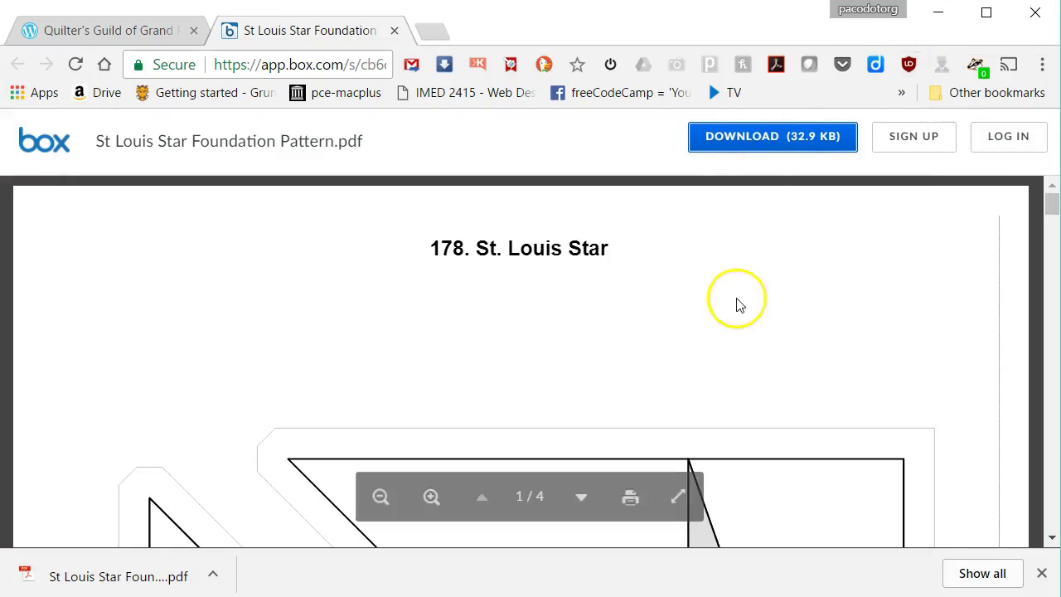
Zoom the Box preview in, then out until the whole first pattern page shows
{"action": "scroll", "coordinate": [643, 305], "scroll_direction": "down", "scroll_amount": 4}
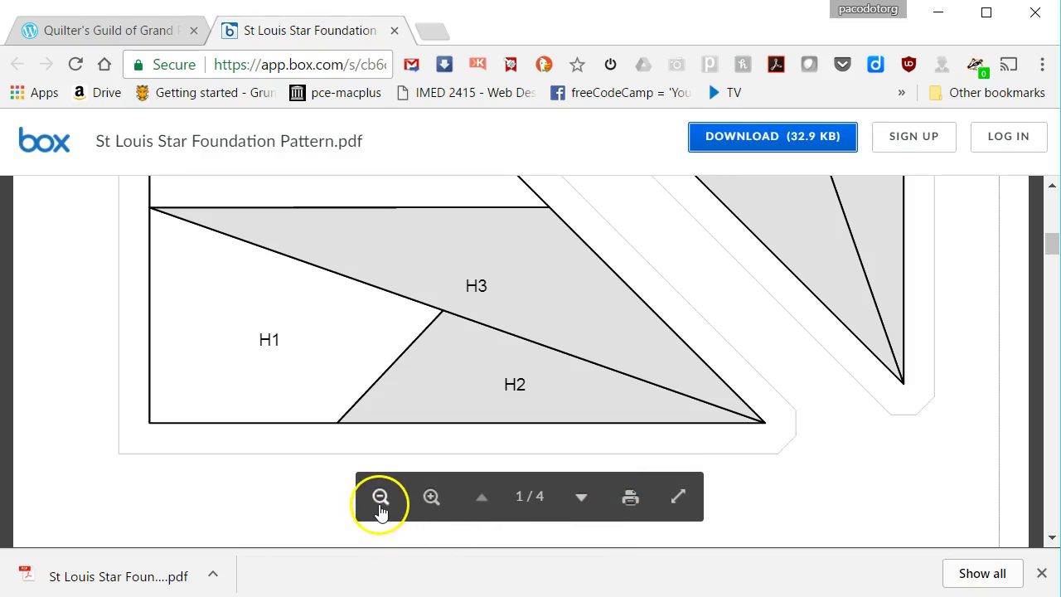
{"action": "left_click", "coordinate": [431, 497]}
{"action": "left_click", "coordinate": [379, 498]}
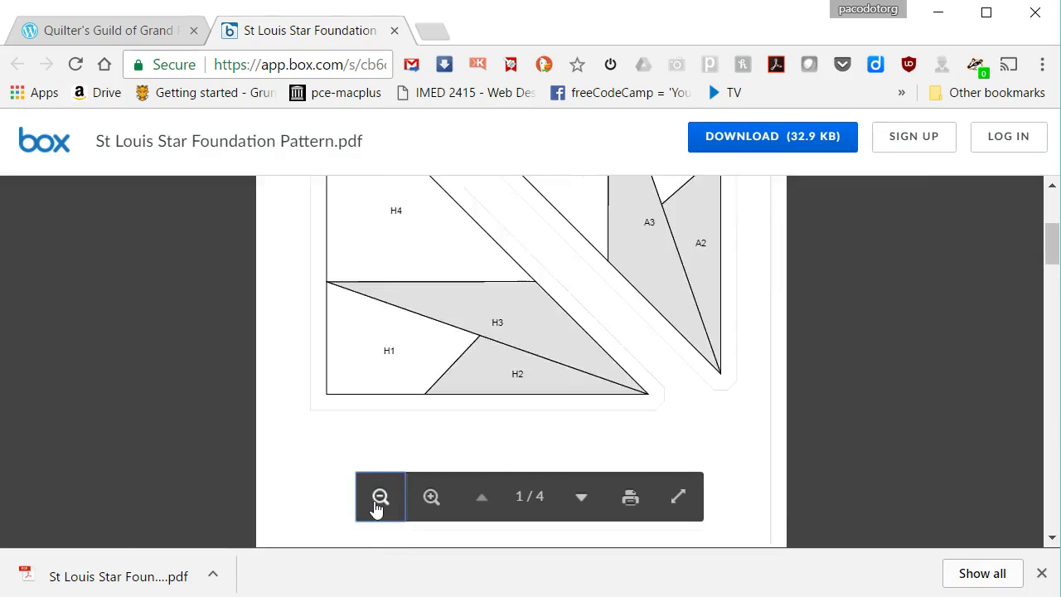
{"action": "left_click", "coordinate": [379, 498]}
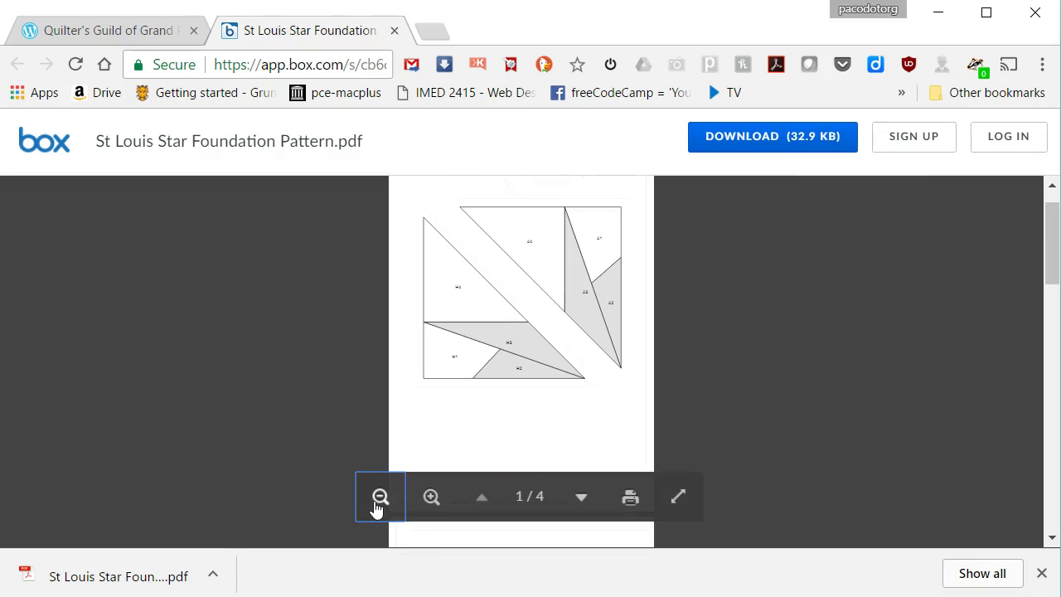
Open the Box printable version of the pattern in a new tab and bring up its print preview
{"action": "left_click", "coordinate": [631, 498]}
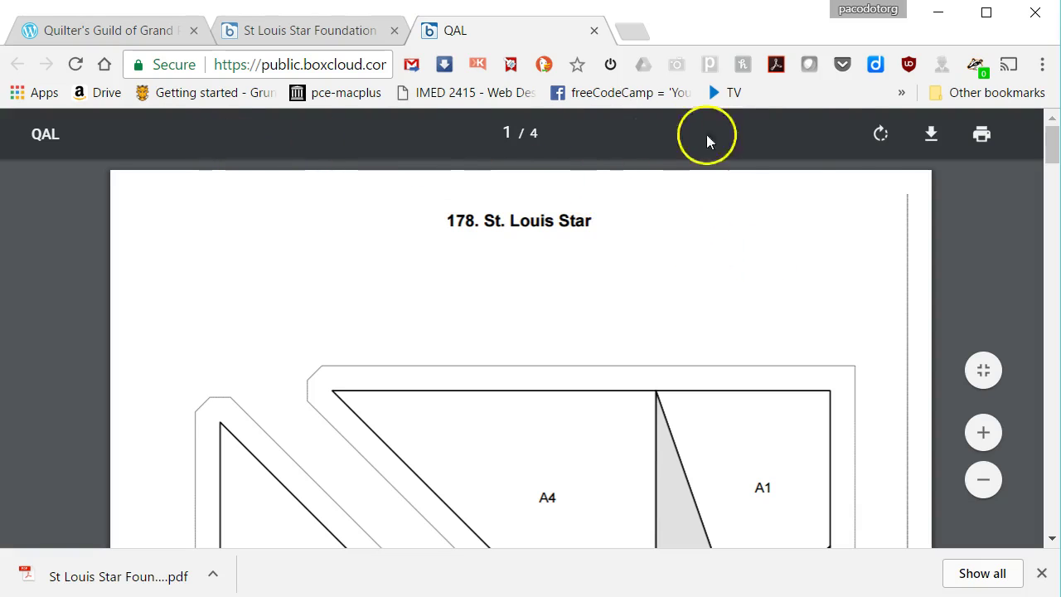
{"action": "left_click", "coordinate": [987, 139]}
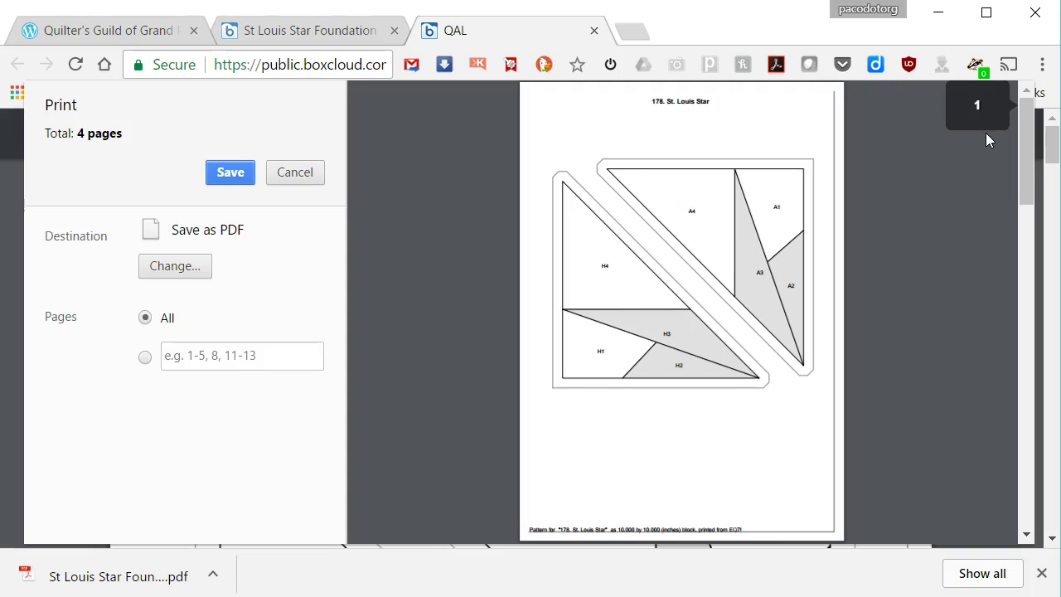
Change the print destination from Save as PDF to HP Officejet Pro 8620 (Network)
{"action": "left_click", "coordinate": [554, 145]}
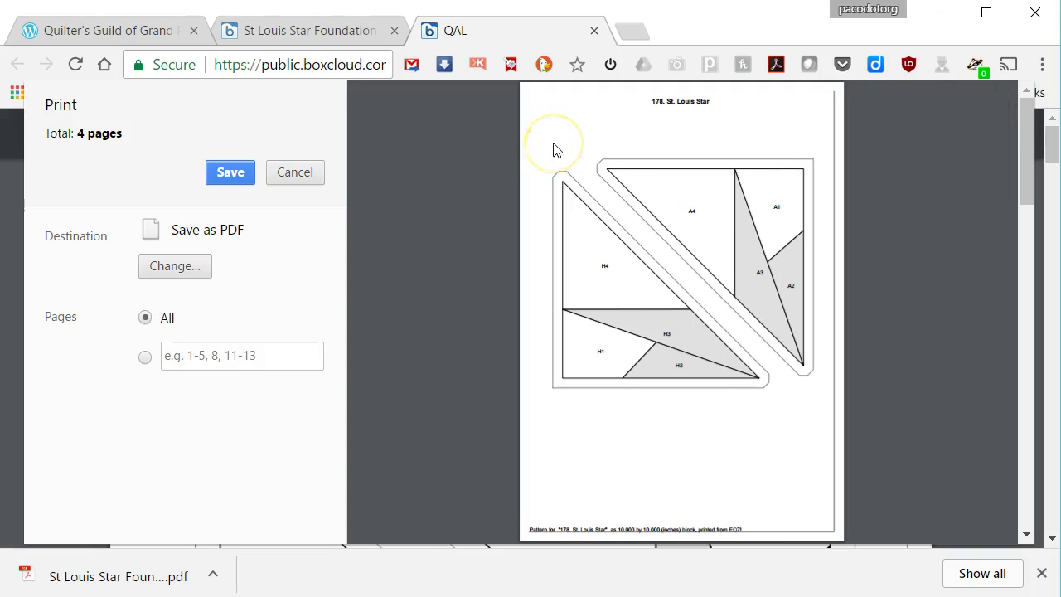
{"action": "left_click", "coordinate": [214, 177]}
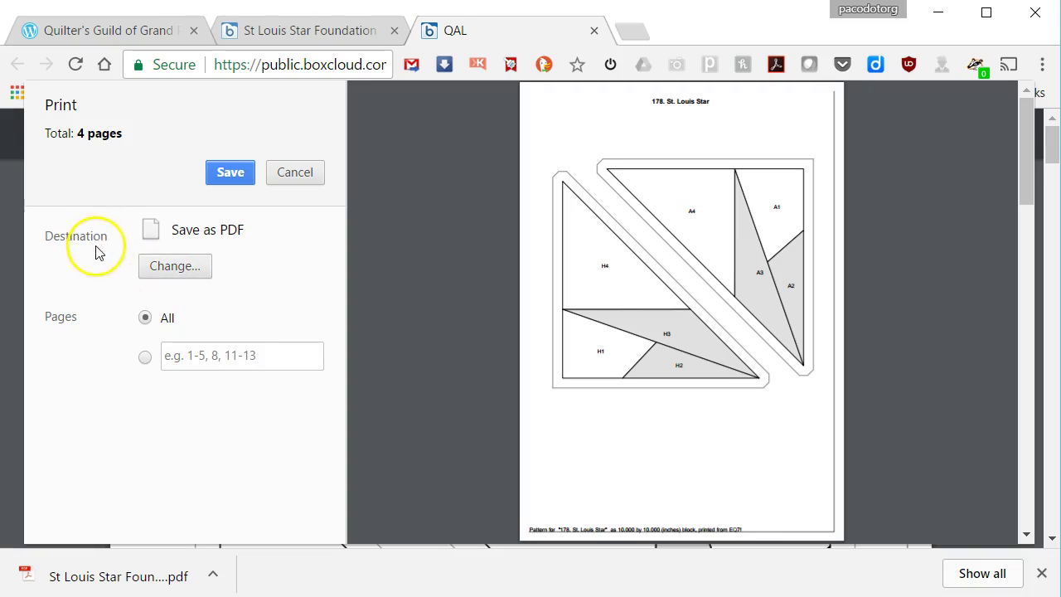
{"action": "left_click", "coordinate": [197, 266]}
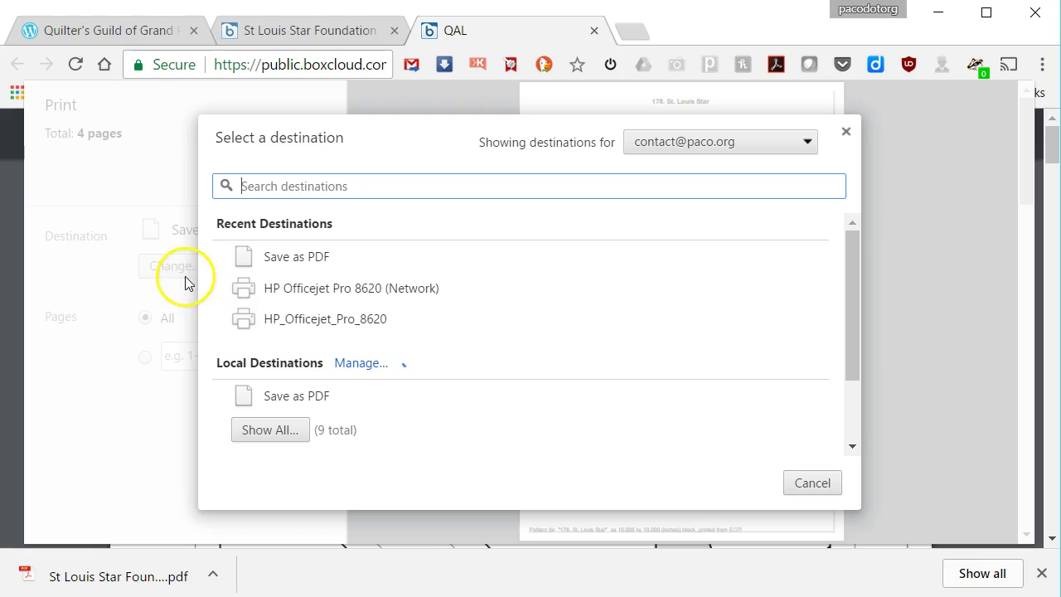
{"action": "left_click", "coordinate": [326, 292]}
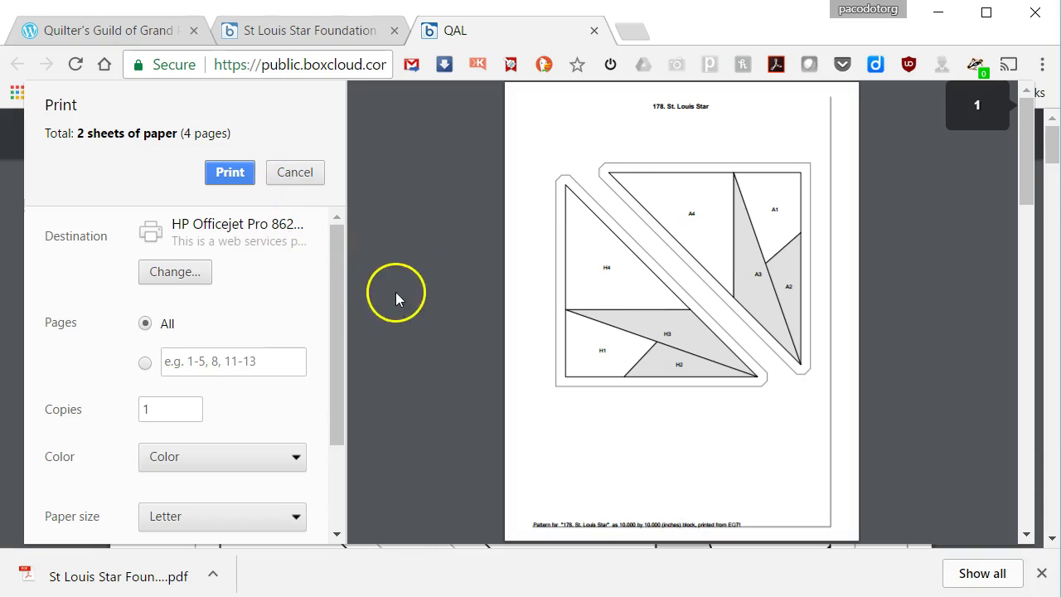
Scroll the print settings down to reveal the Options section with Fit to page and Two-sided
{"action": "left_click", "coordinate": [237, 171]}
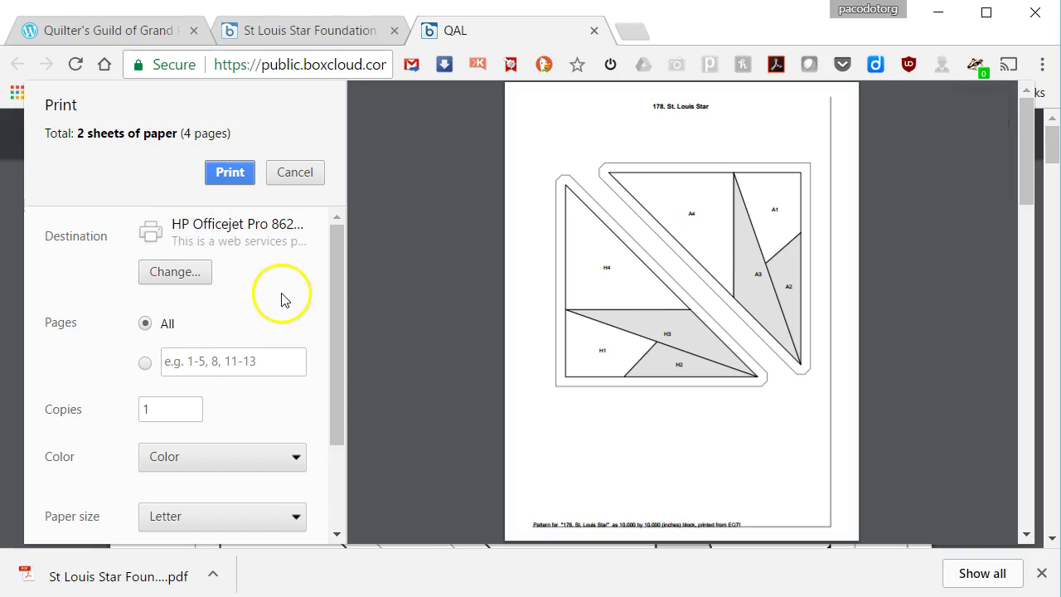
{"action": "left_click", "coordinate": [340, 296]}
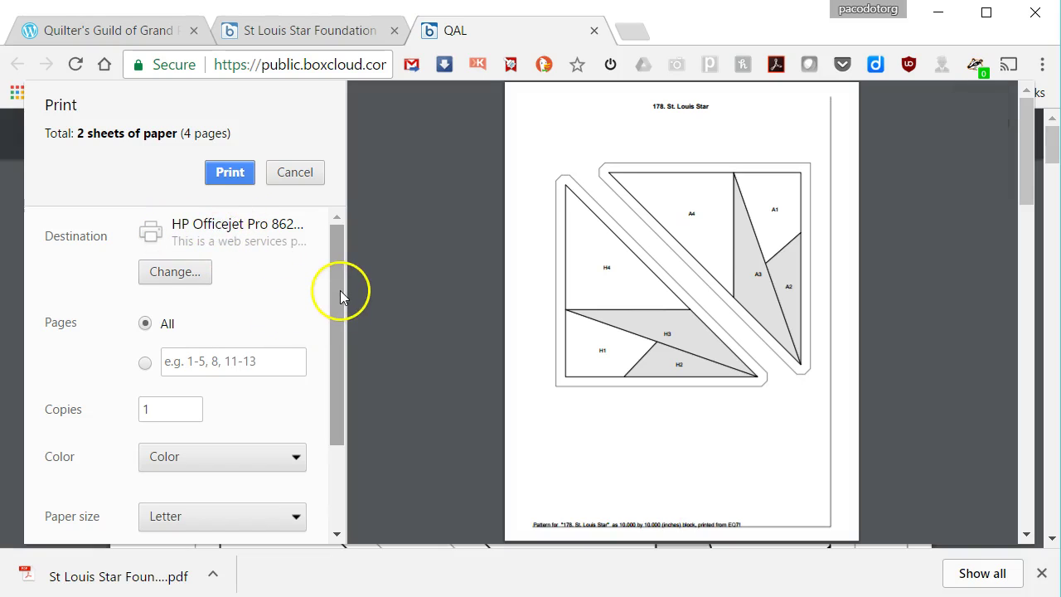
{"action": "left_click_drag", "start_coordinate": [339, 285], "coordinate": [339, 348]}
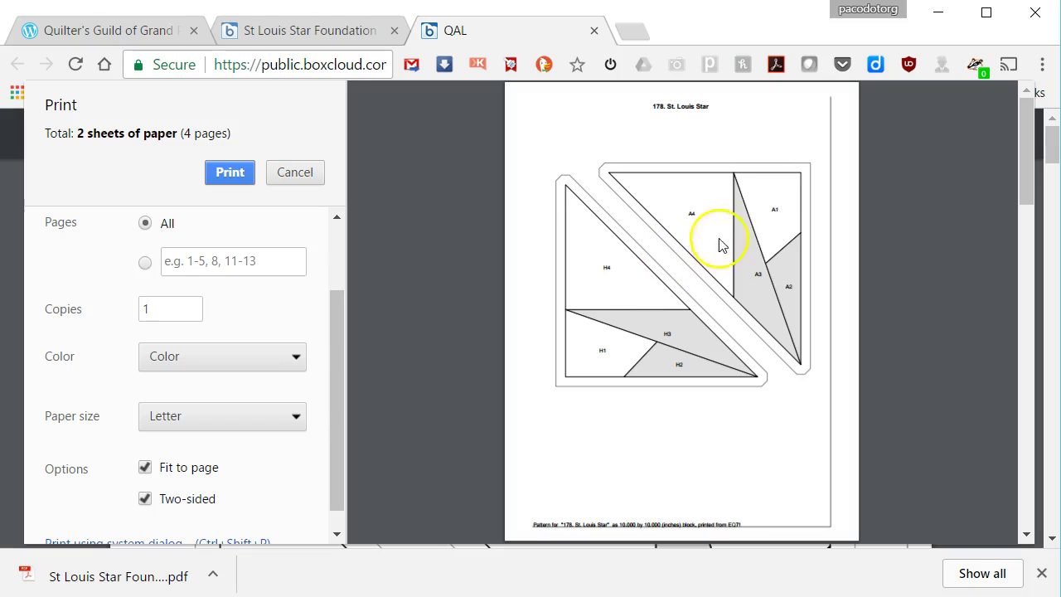
{"action": "left_click_drag", "start_coordinate": [331, 365], "coordinate": [347, 436]}
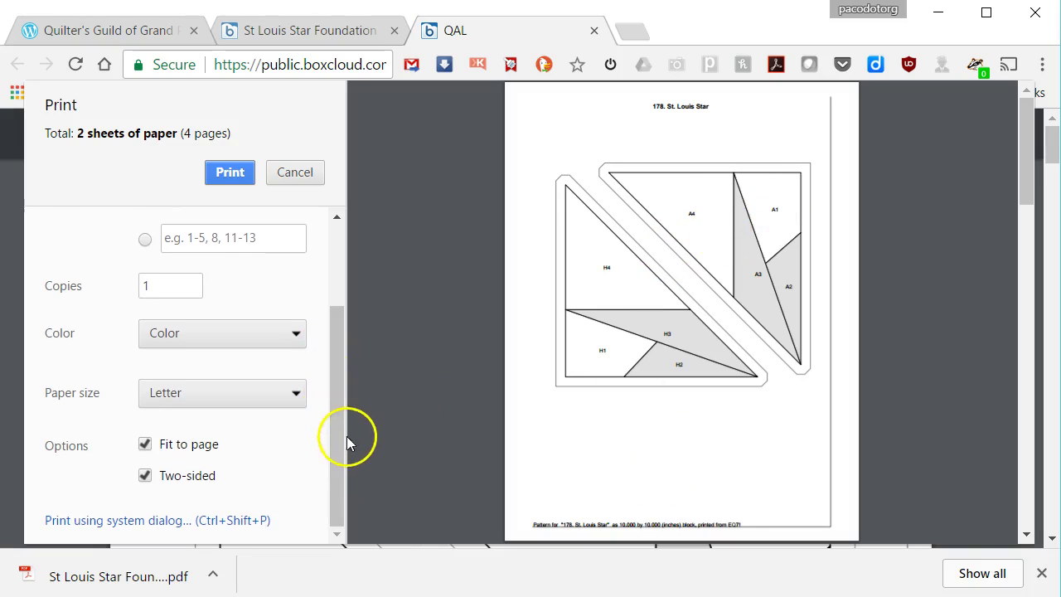
Uncheck Fit to page in Chrome's print options so the 4 pattern pages print unscaled
{"action": "left_click", "coordinate": [145, 446]}
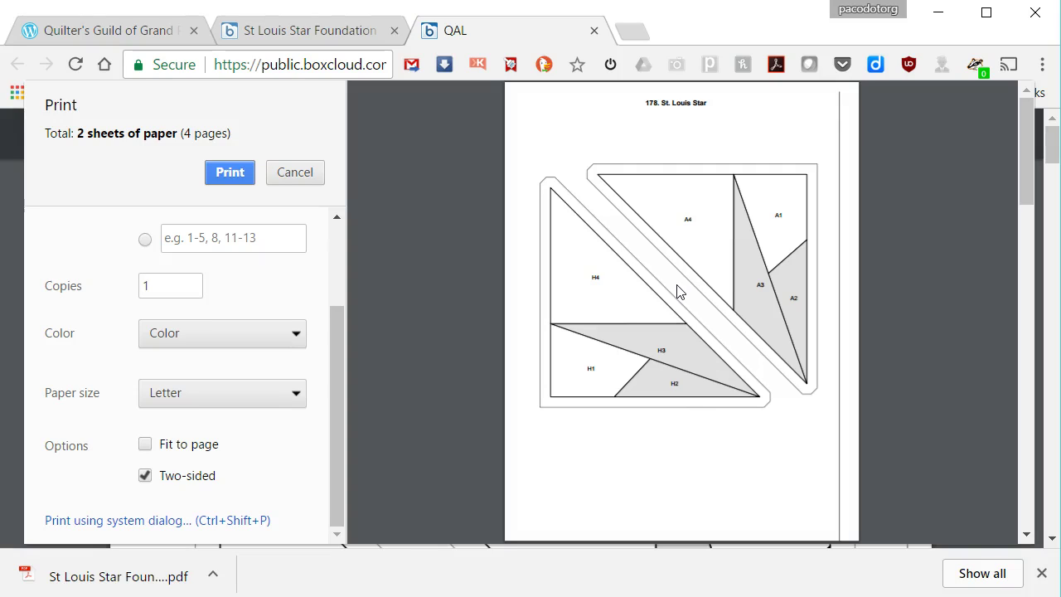
{"action": "left_click", "coordinate": [627, 292]}
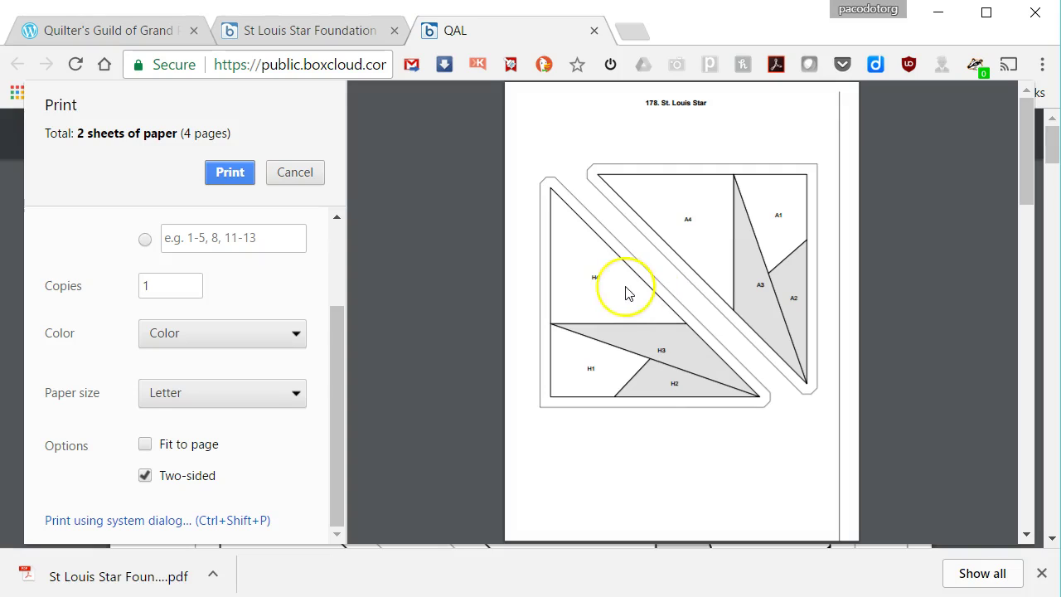
{"action": "left_click", "coordinate": [622, 262]}
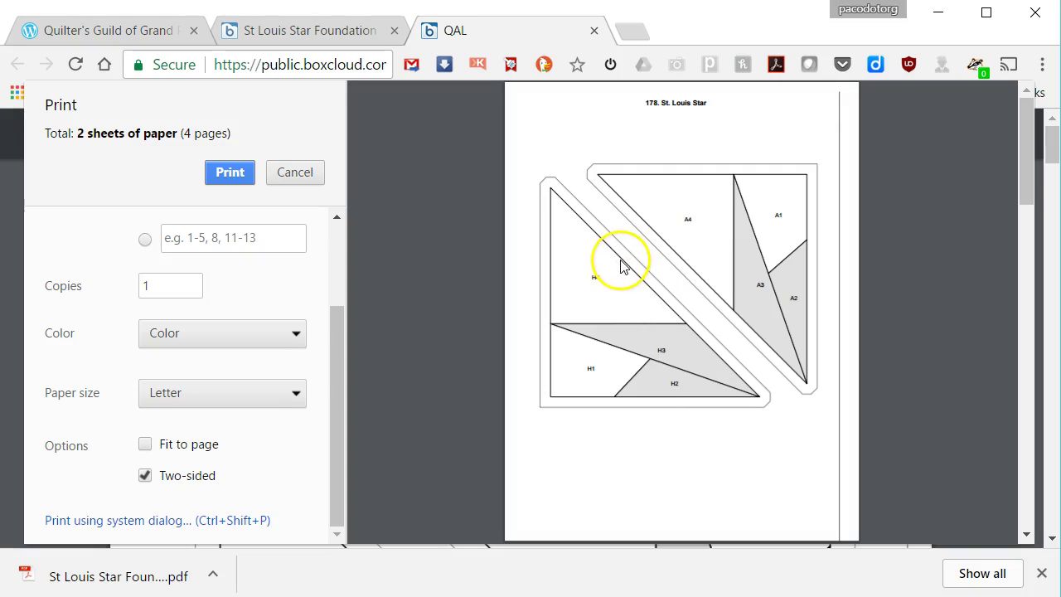